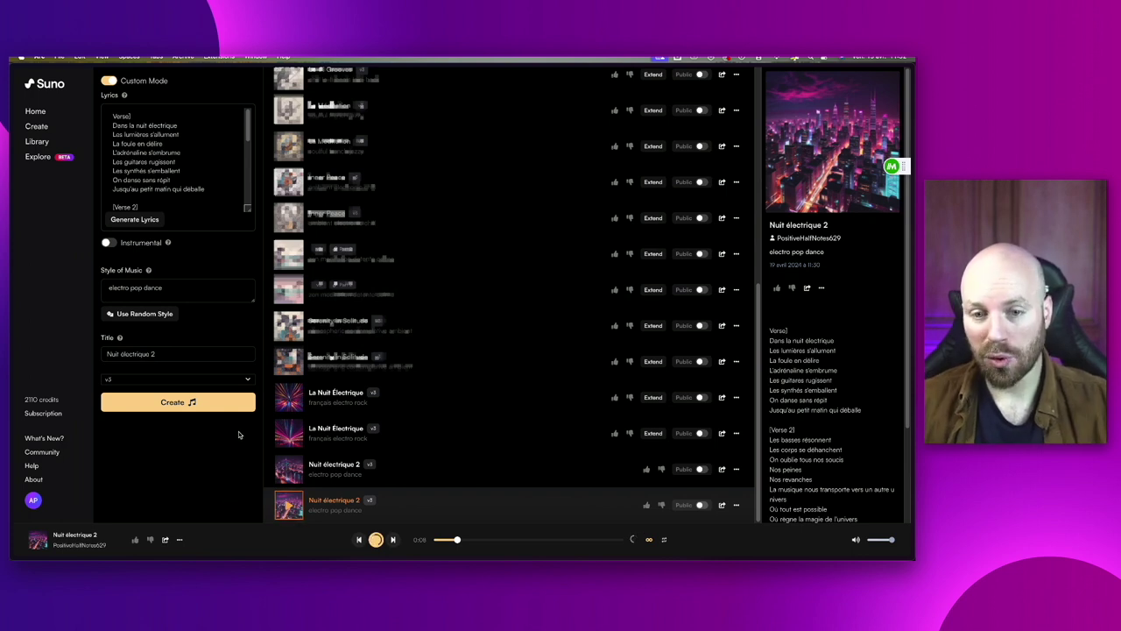
Review the Nuit électrique 2 lyrics, including the verse and chorus tags, and the electro pop dance style in the creation form.
scroll(188, 180, down, 5)
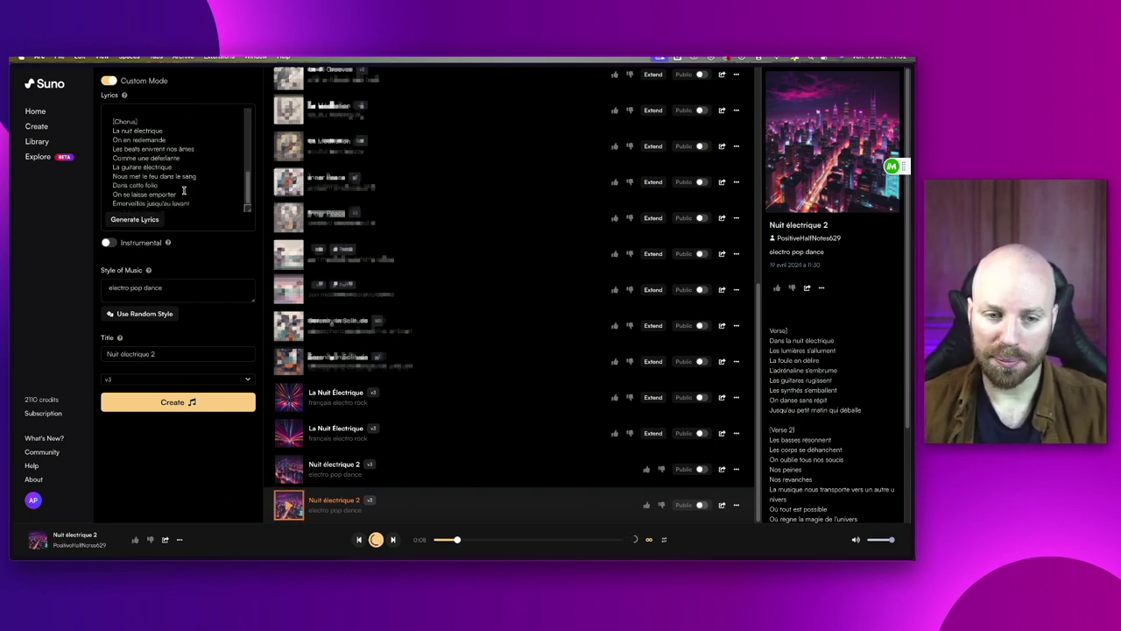
scroll(184, 190, up, 4)
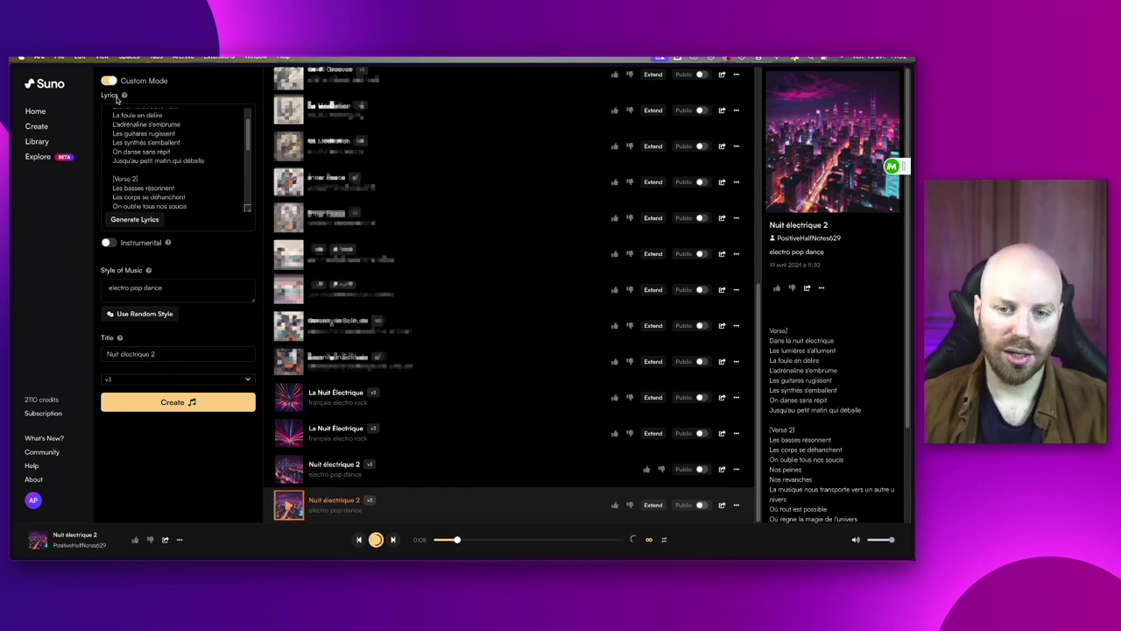
scroll(150, 170, down, 5)
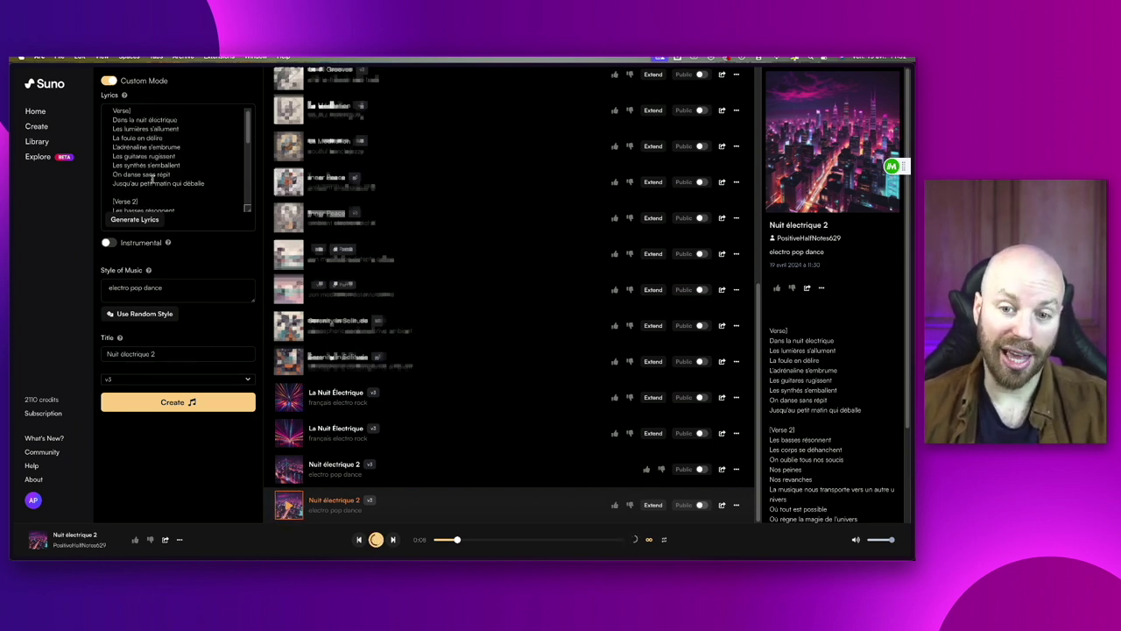
scroll(152, 179, up, 5)
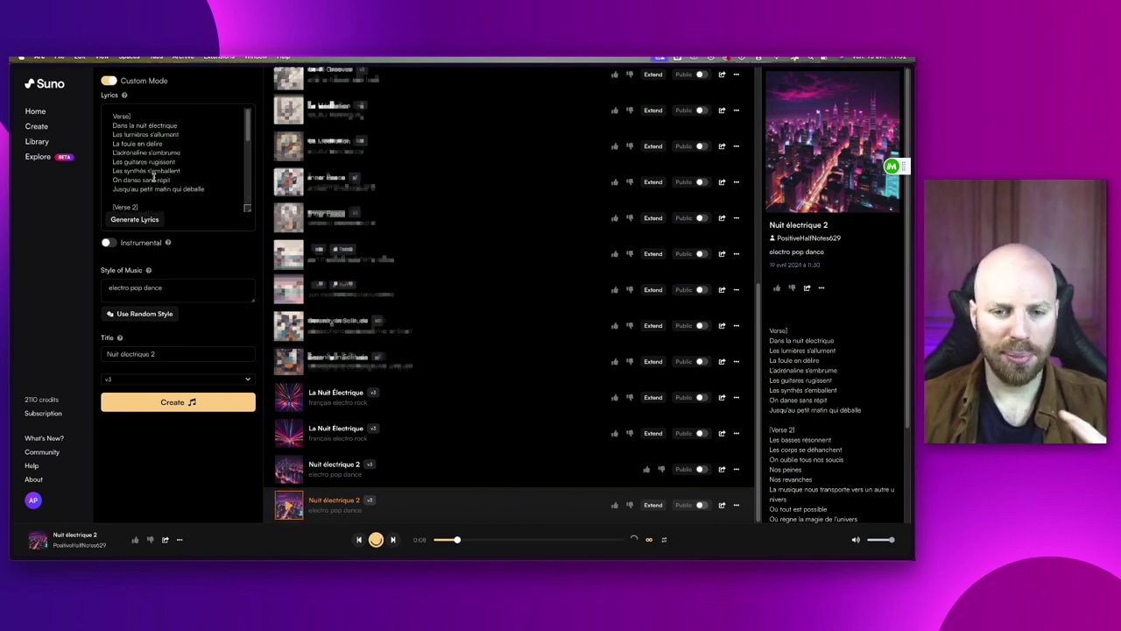
drag(174, 286, 110, 287)
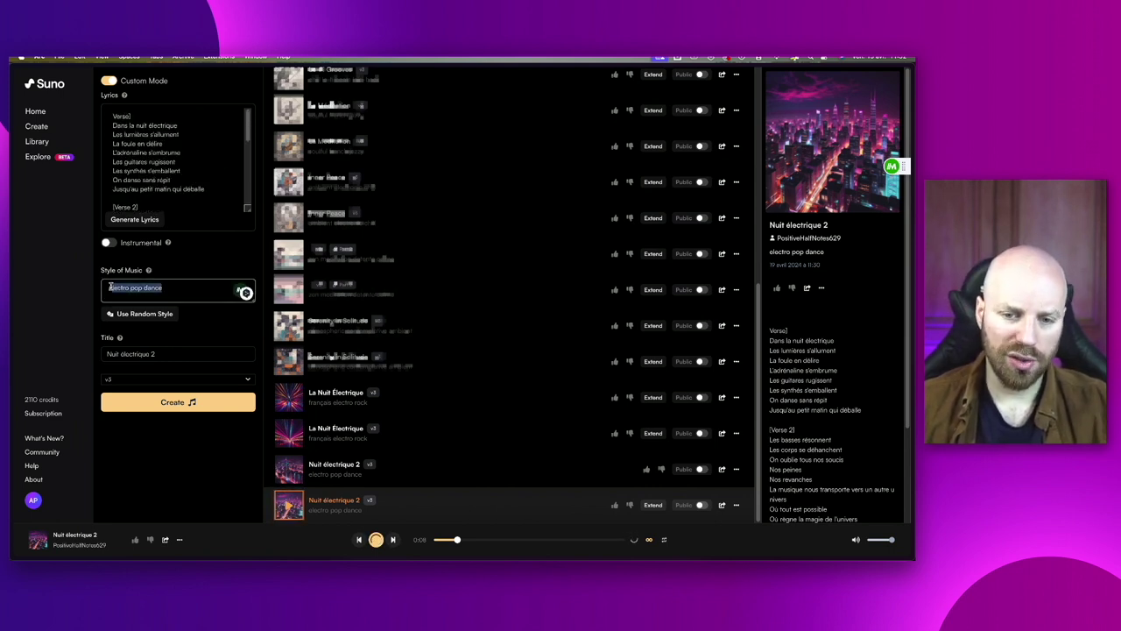
click(191, 256)
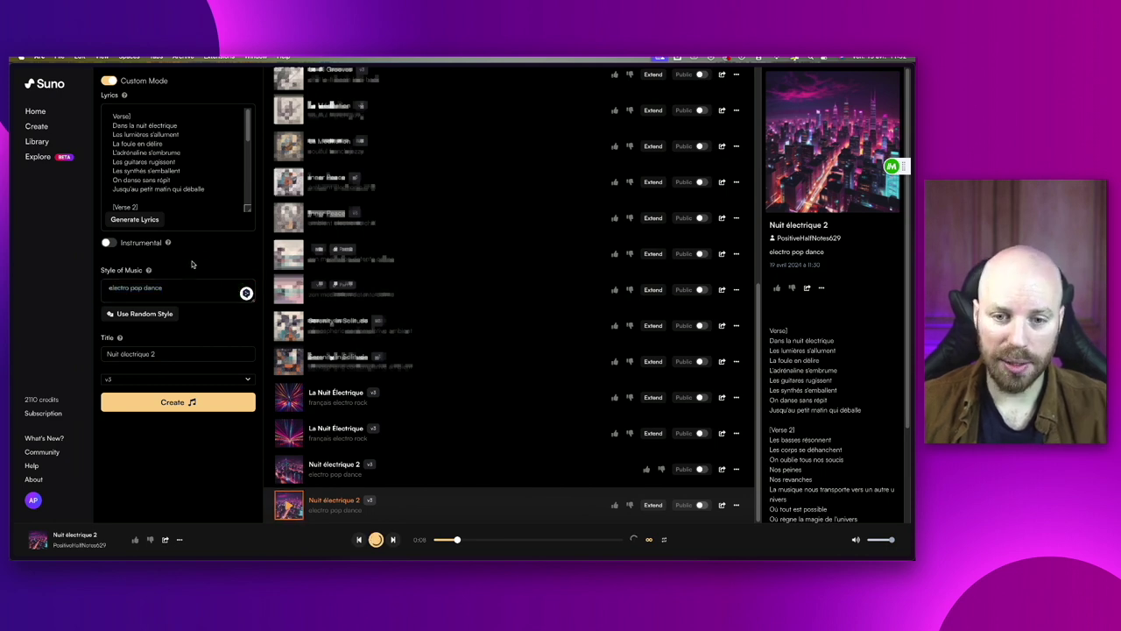
scroll(149, 145, down, 2)
scroll(149, 145, up, 2)
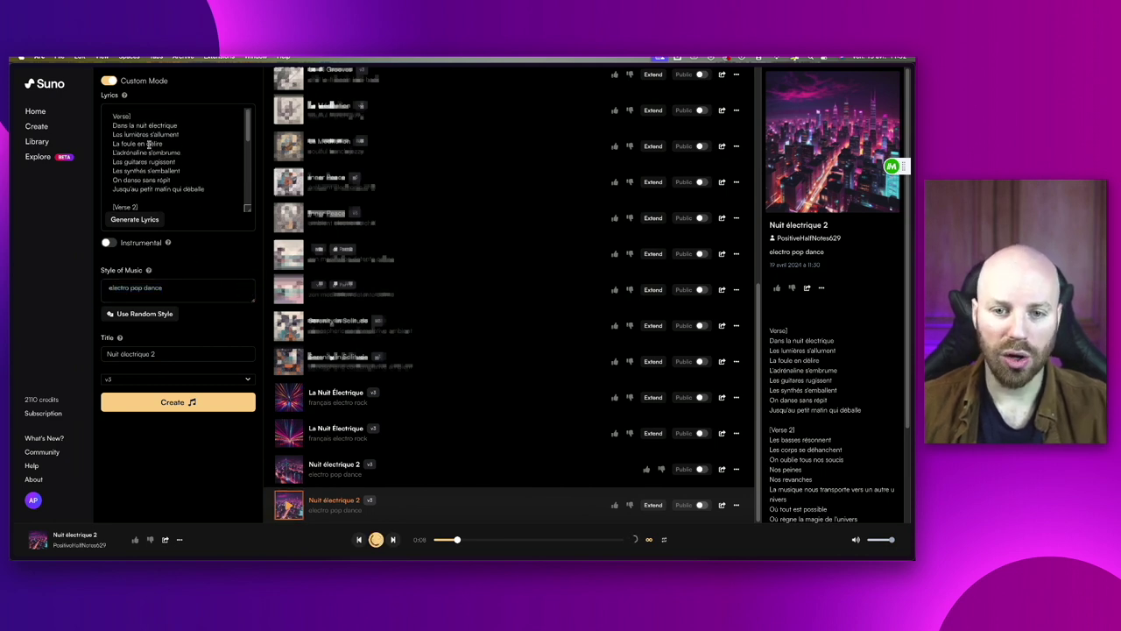
click(142, 117)
scroll(147, 149, down, 3)
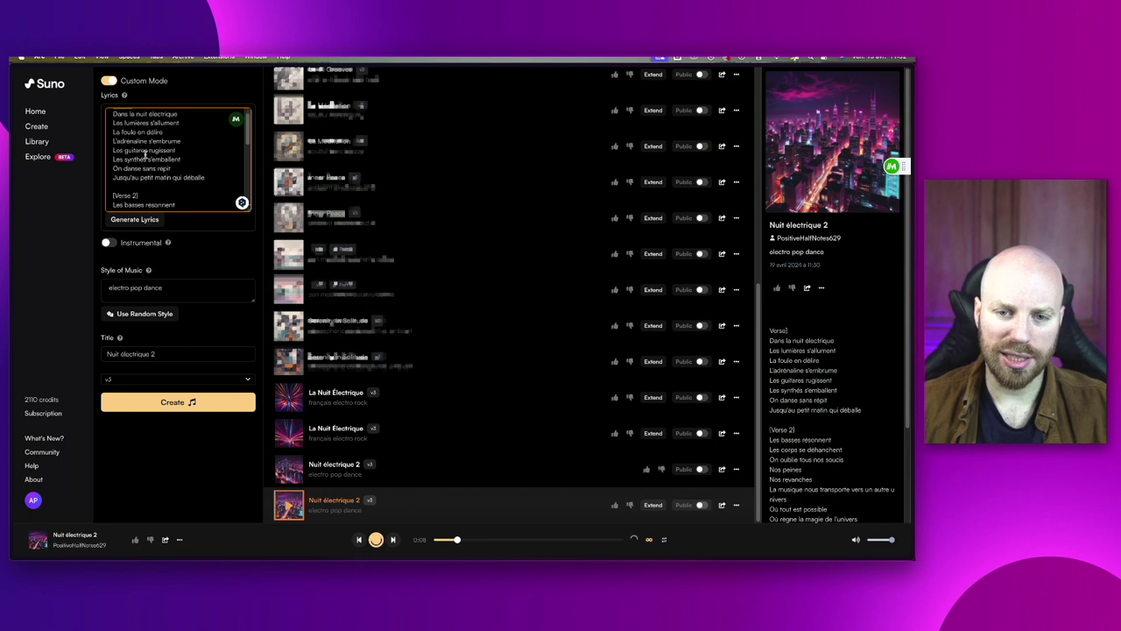
scroll(149, 165, down, 3)
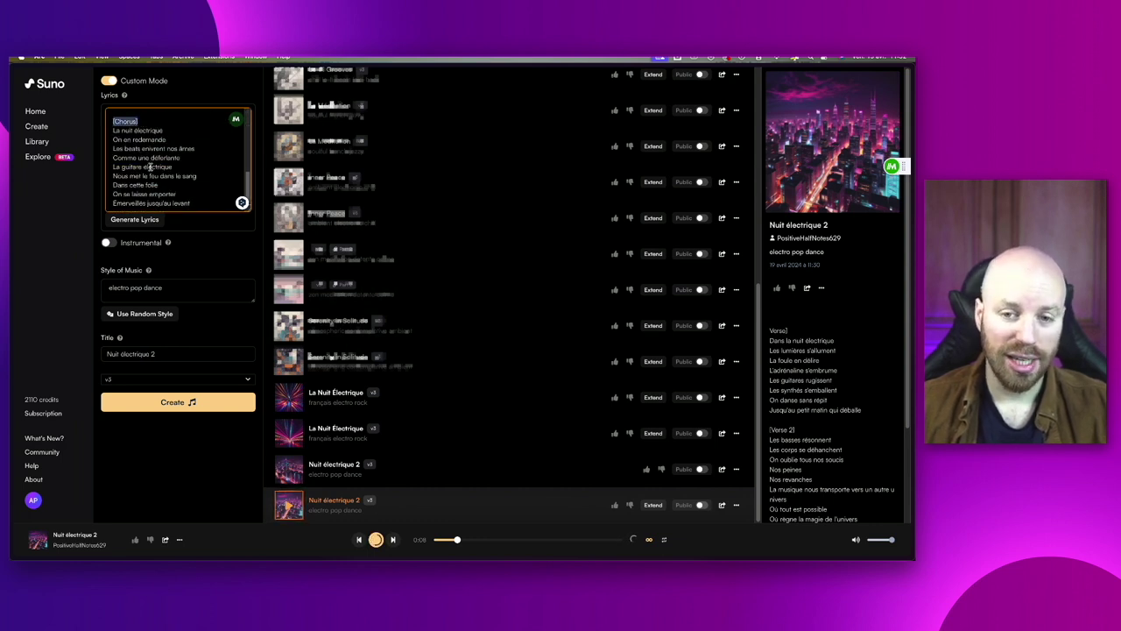
scroll(150, 166, up, 4)
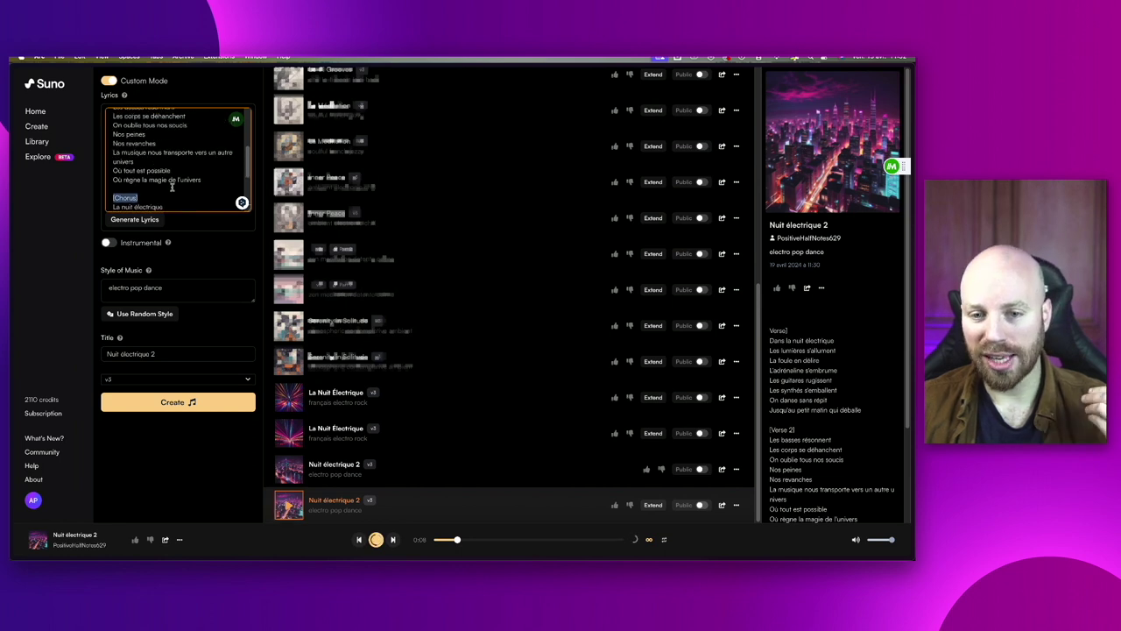
click(203, 248)
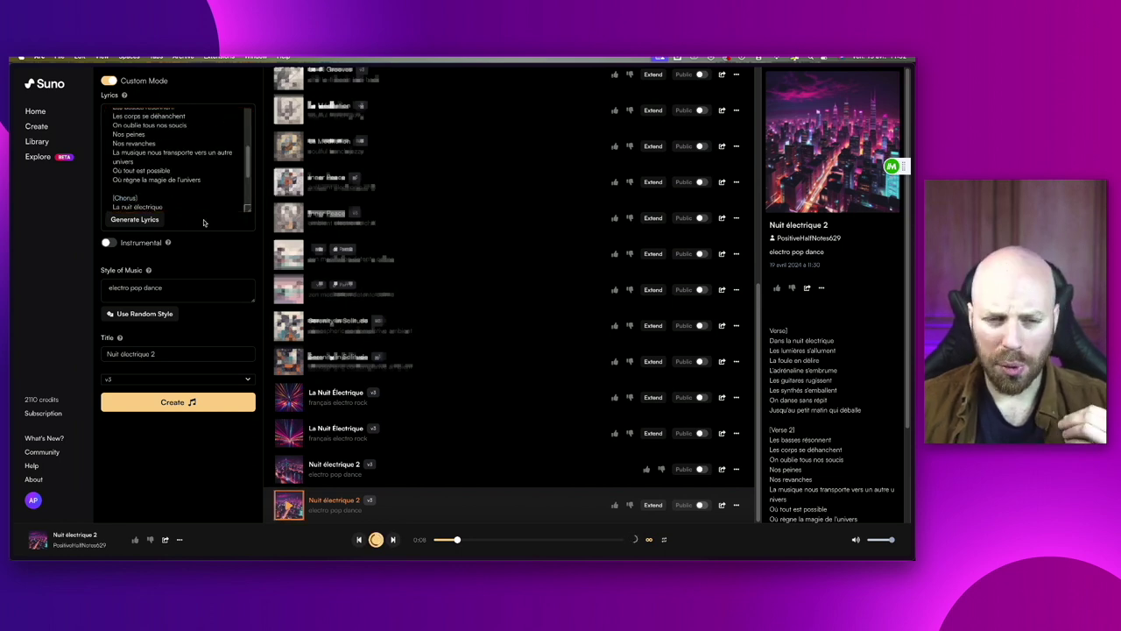
Open the top trending song "Why didn't anyone like my song?" from the home page and read its lyrics and bracketed tags through the outro.
click(45, 115)
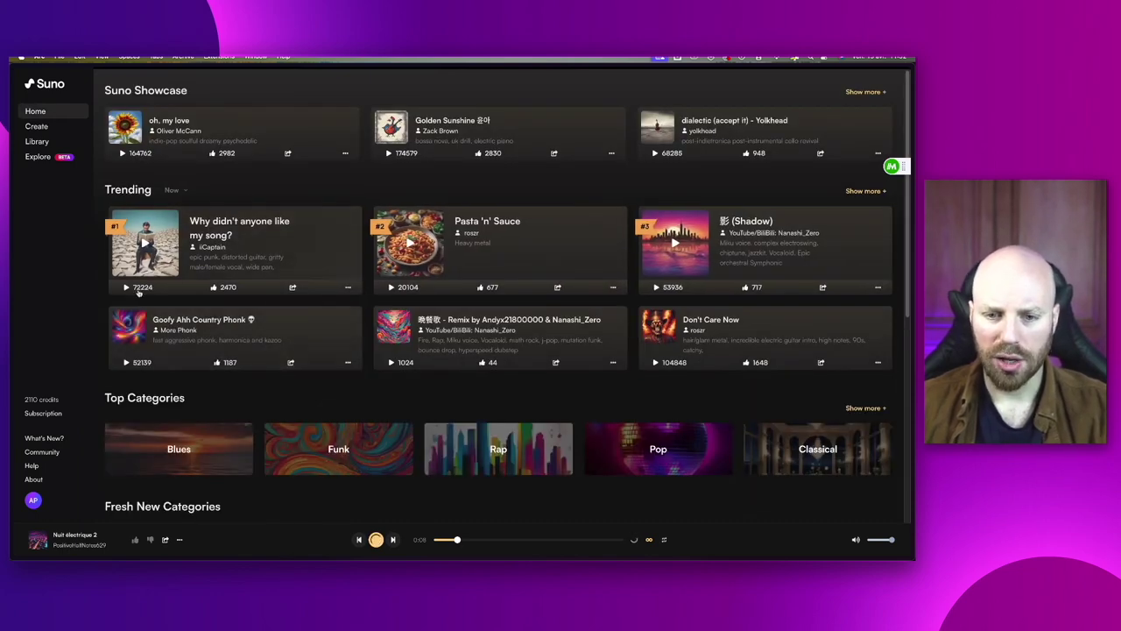
click(283, 251)
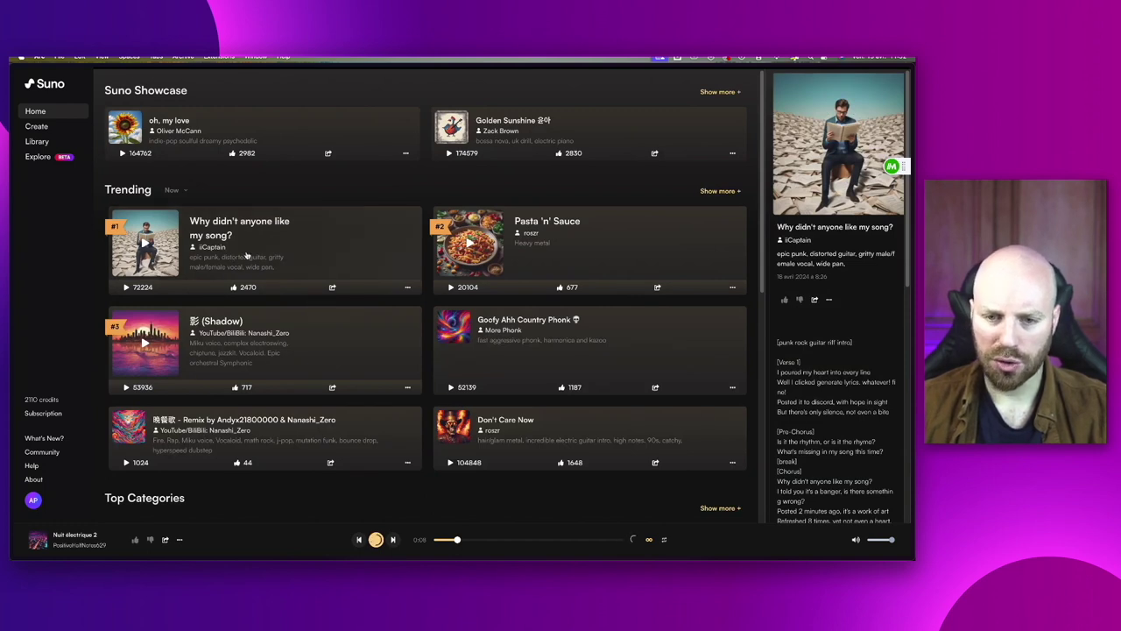
scroll(875, 456, down, 2)
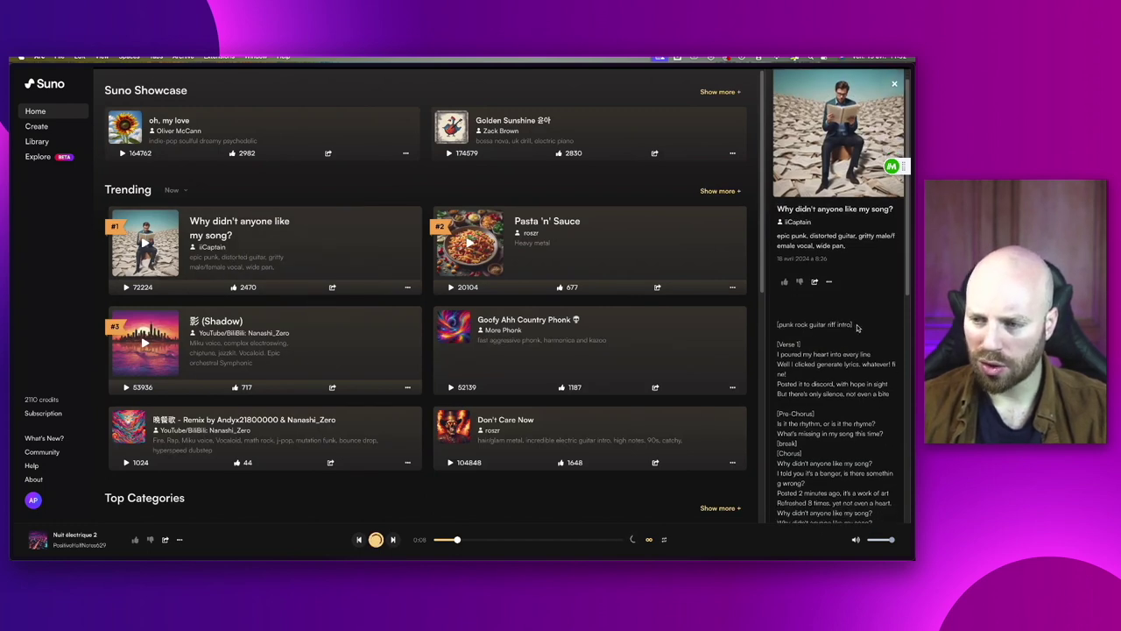
mouse_move(858, 328)
mouse_down()
mouse_move(778, 325)
mouse_move(848, 341)
mouse_up()
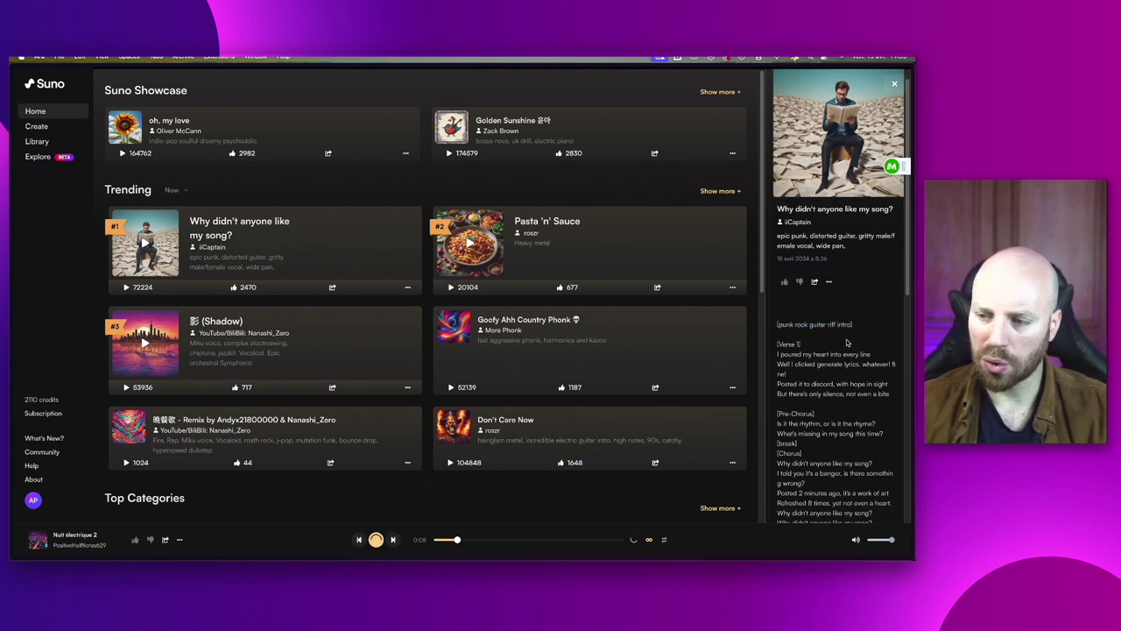
scroll(807, 403, down, 5)
scroll(807, 405, down, 6)
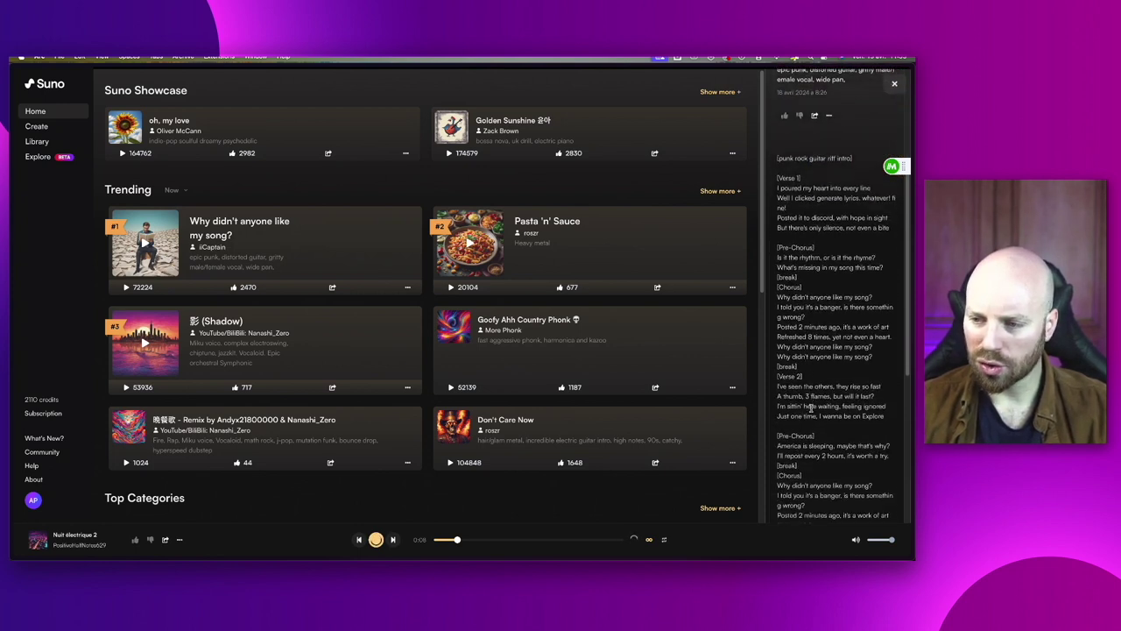
scroll(811, 405, down, 4)
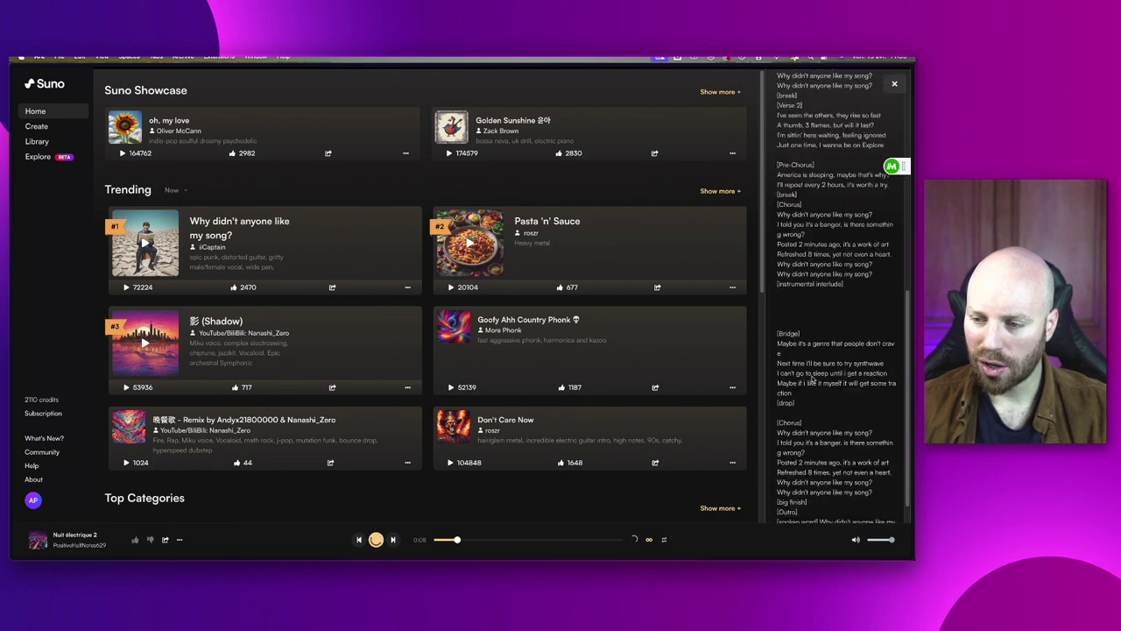
scroll(823, 395, down, 1)
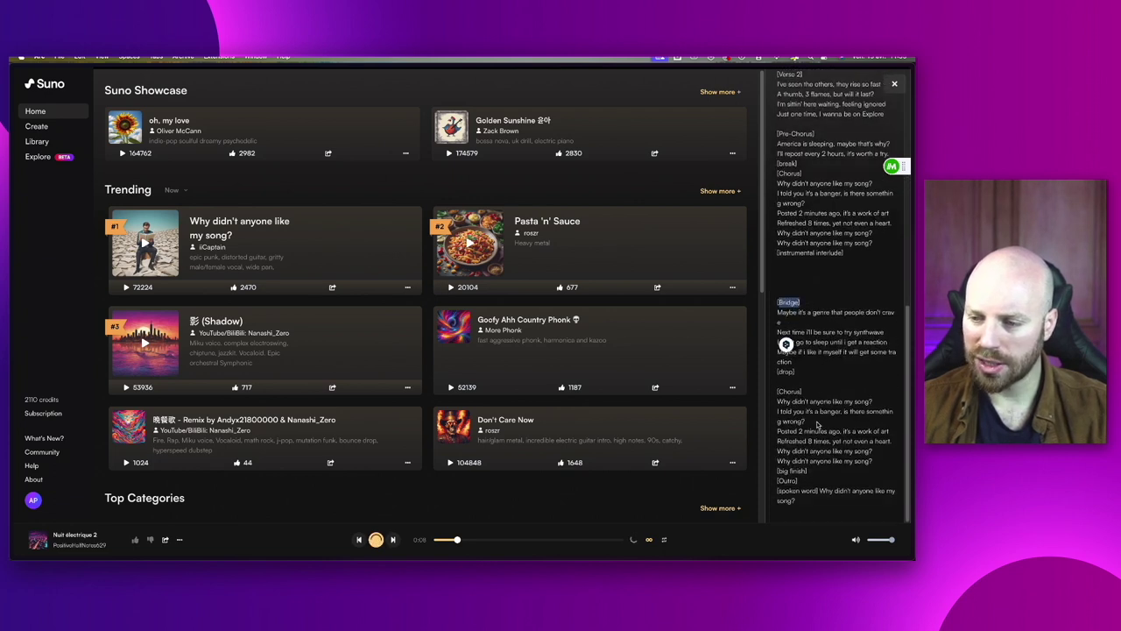
View the details of the trending songs Pasta 'n' Sauce and 影 (Shadow), examining the instrument and section tags throughout Shadow's lyrics.
click(592, 250)
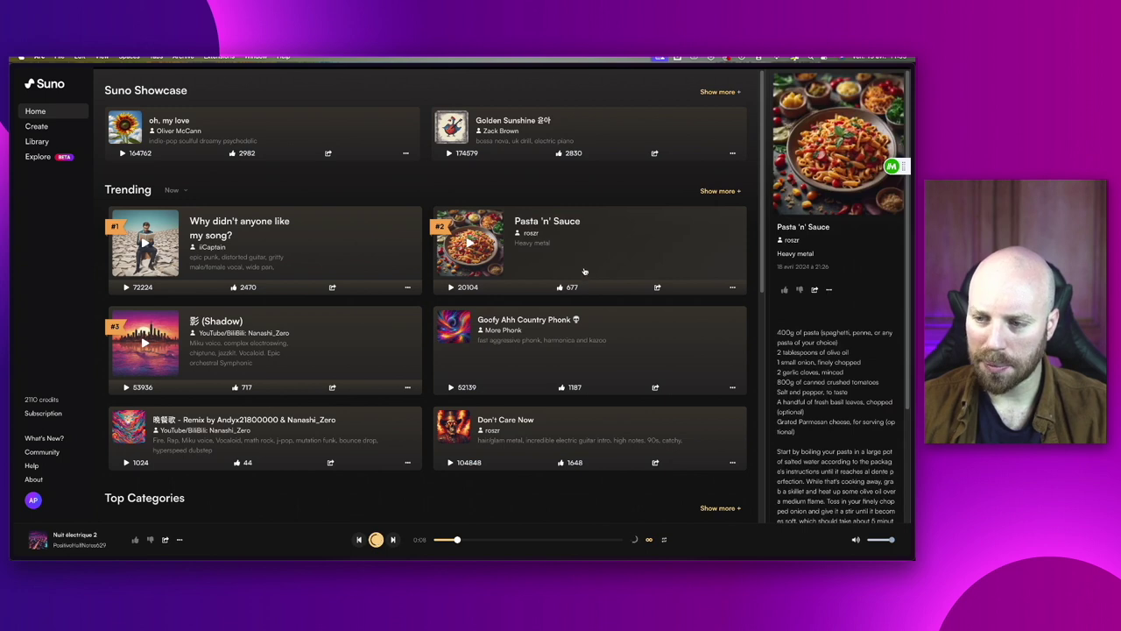
click(326, 351)
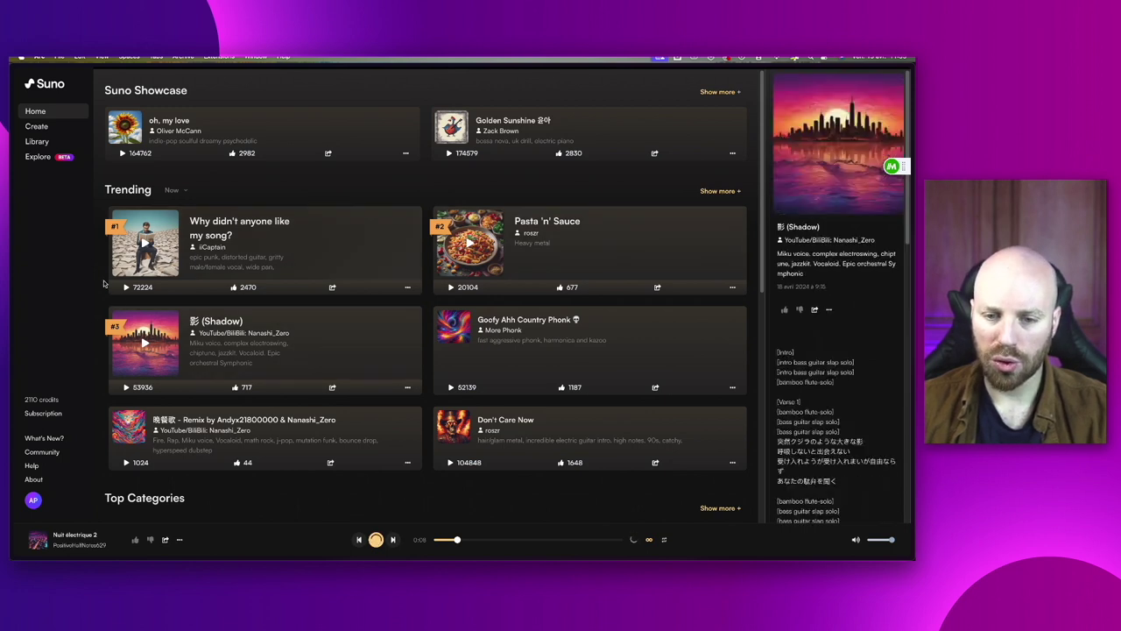
scroll(864, 382, down, 1)
scroll(863, 382, down, 3)
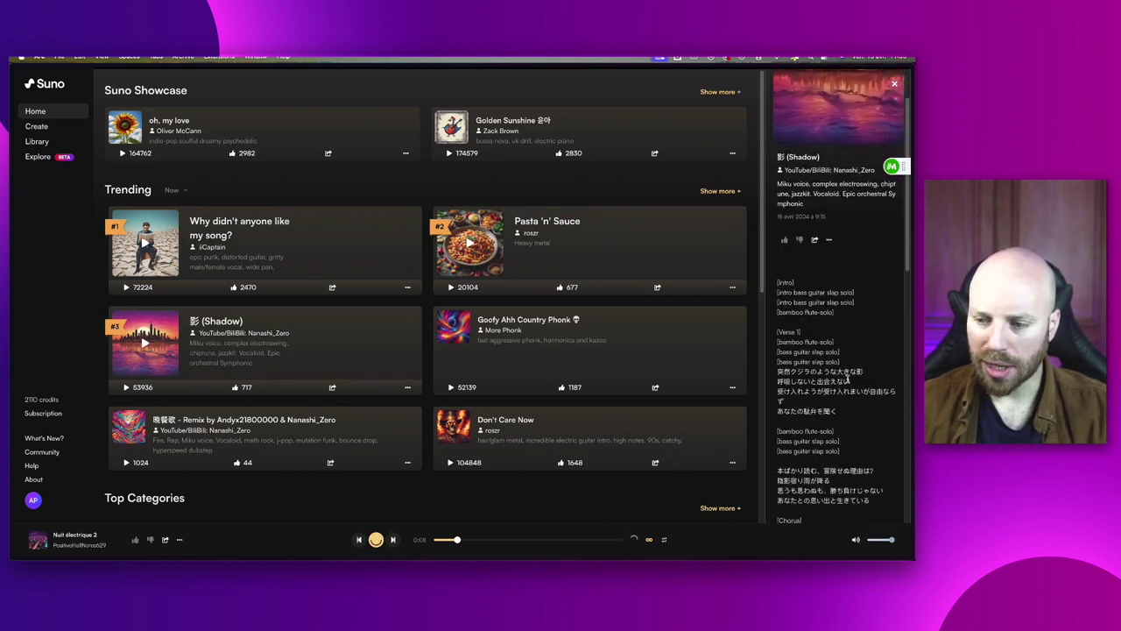
drag(843, 422, 772, 416)
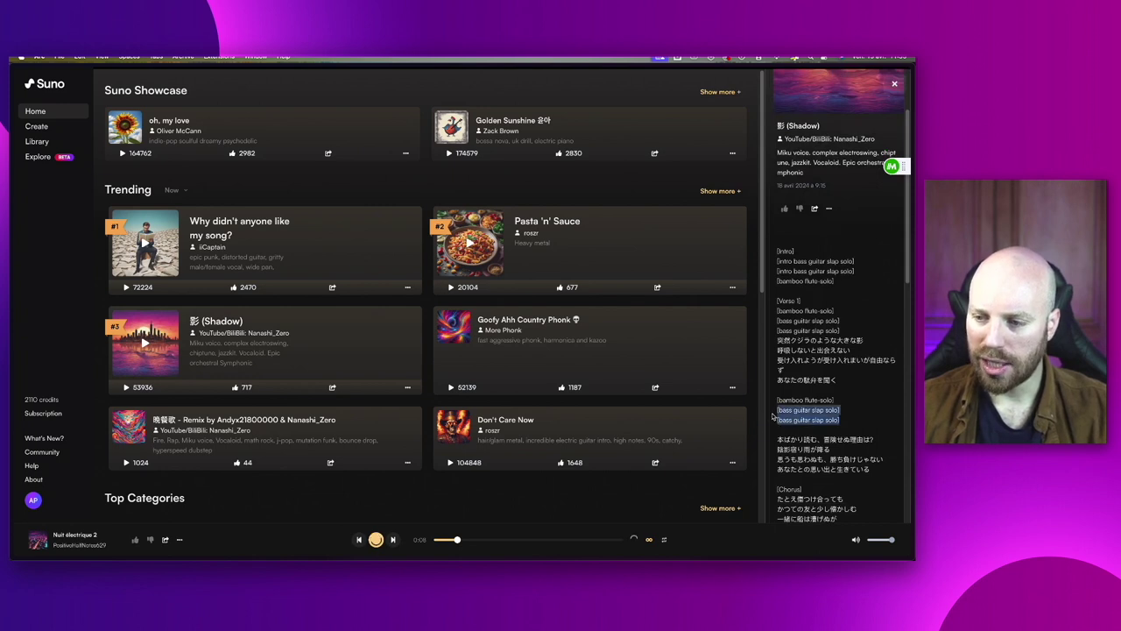
click(862, 410)
scroll(844, 424, down, 1)
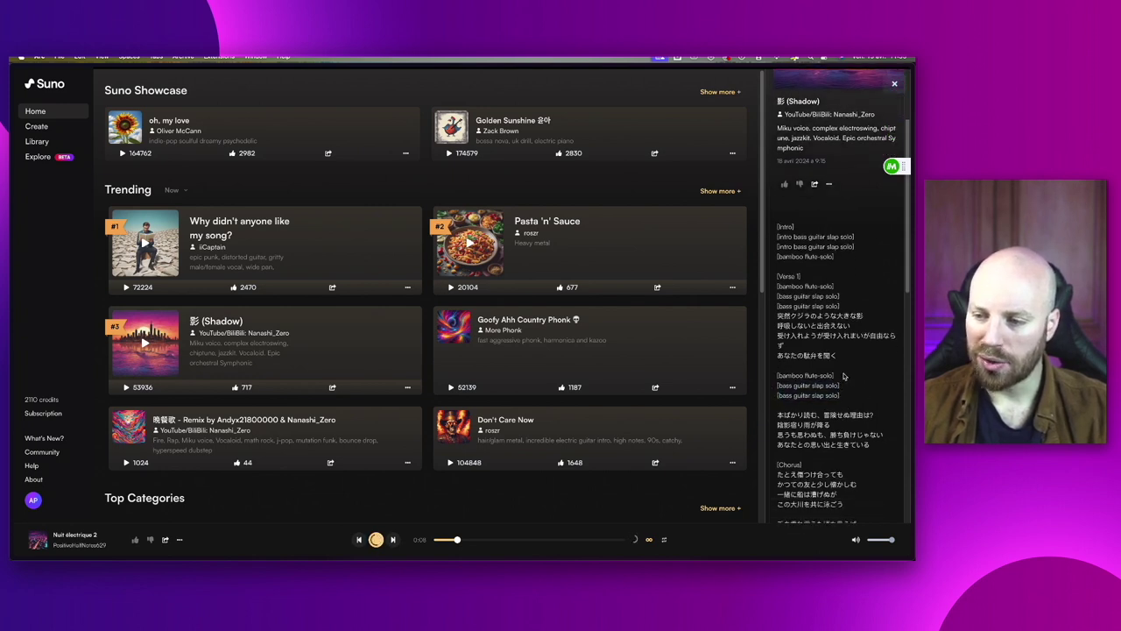
drag(843, 375, 783, 377)
scroll(779, 381, down, 10)
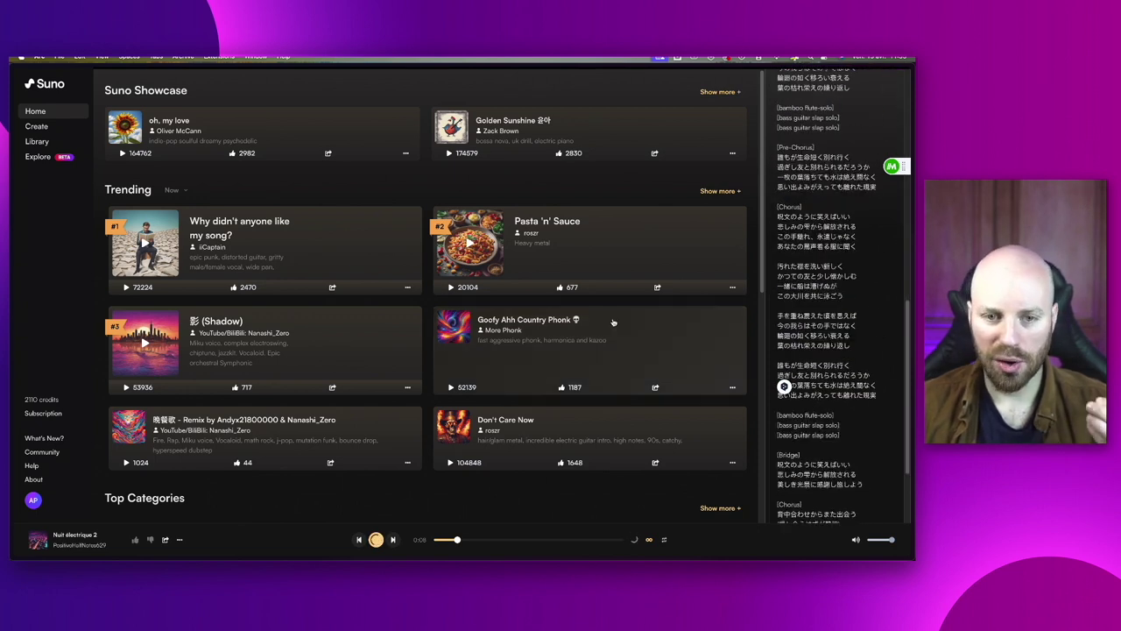
scroll(856, 374, down, 3)
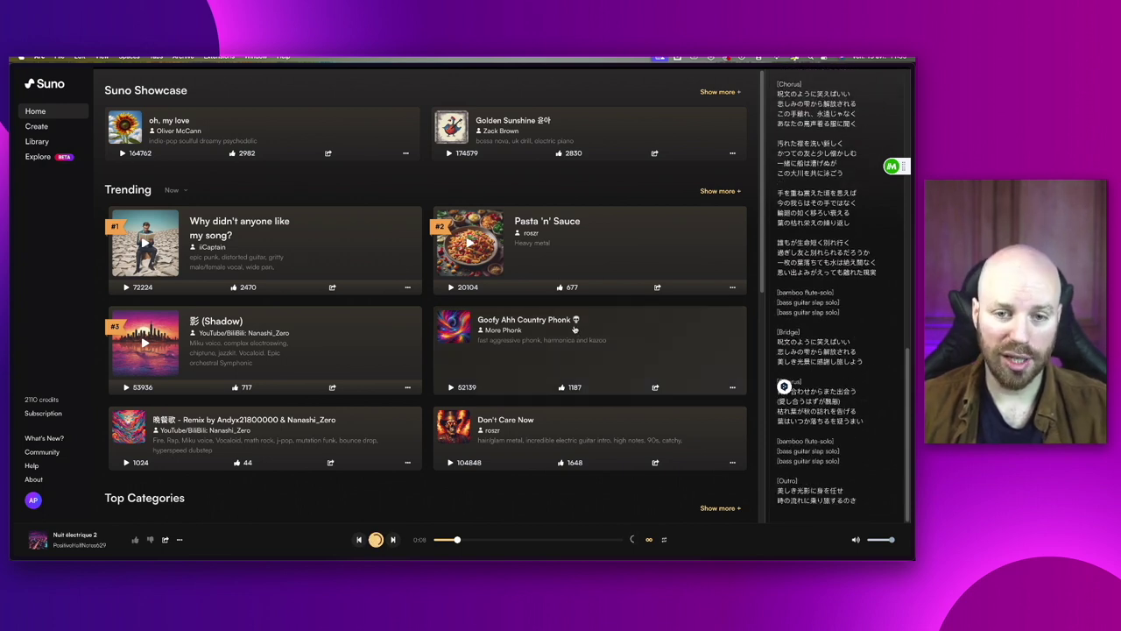
Return to the song creation page and start extending the last Nuit électrique 2 track in the list.
click(74, 128)
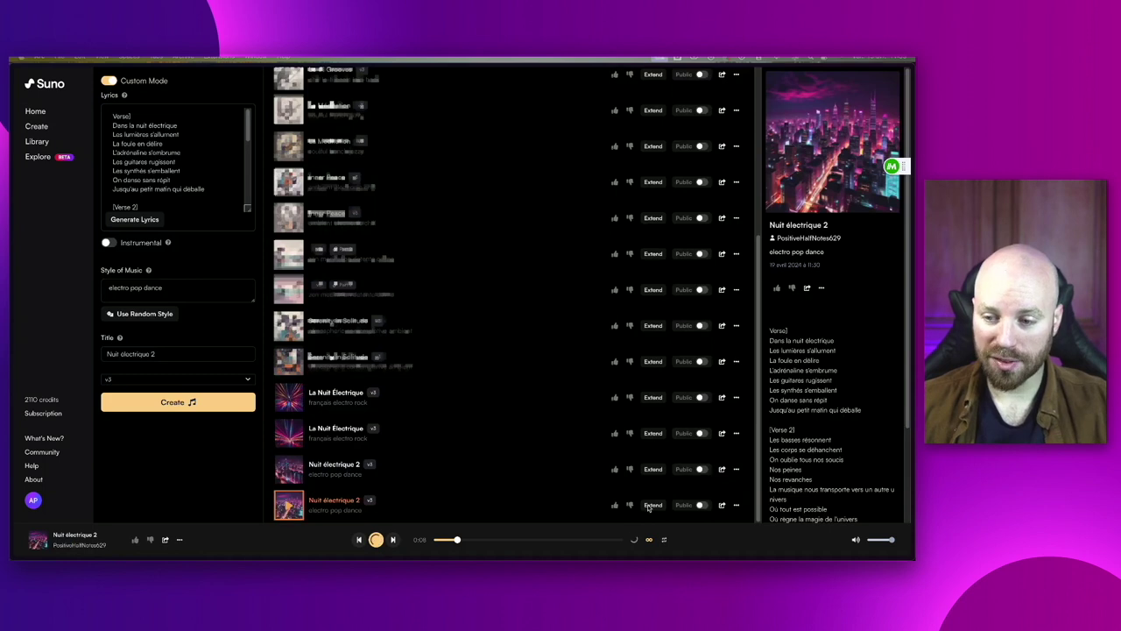
click(822, 288)
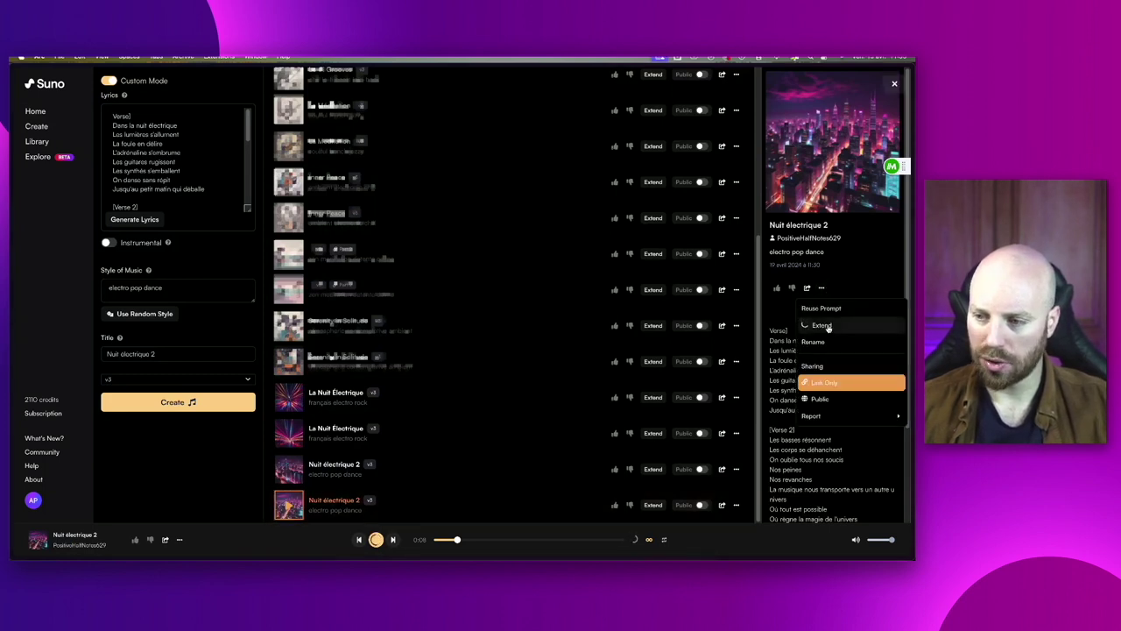
click(861, 279)
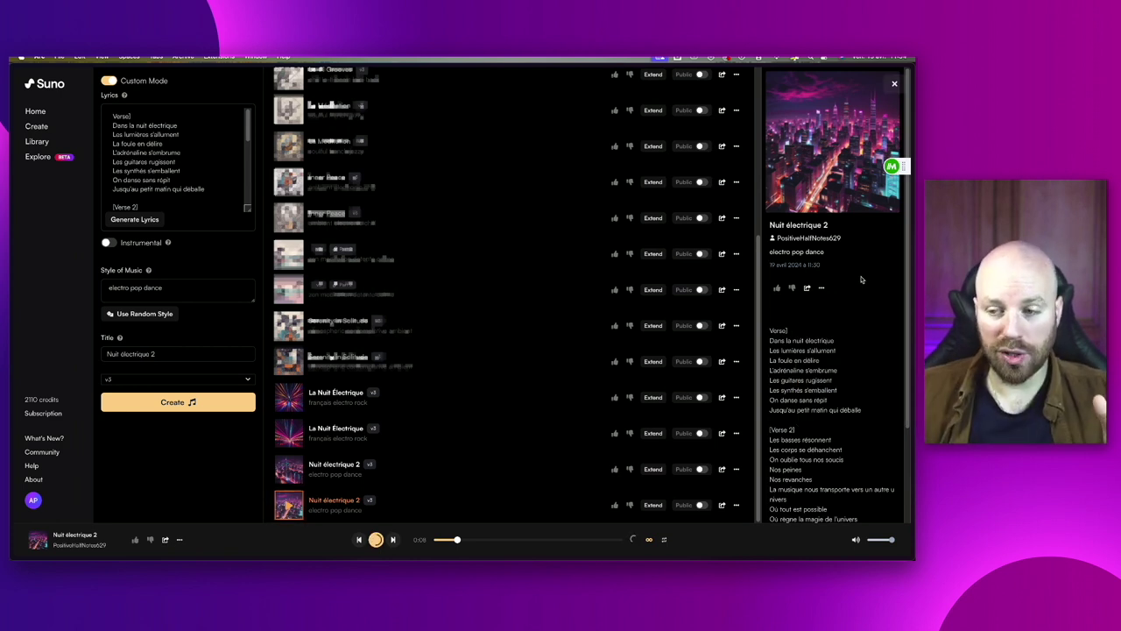
click(652, 505)
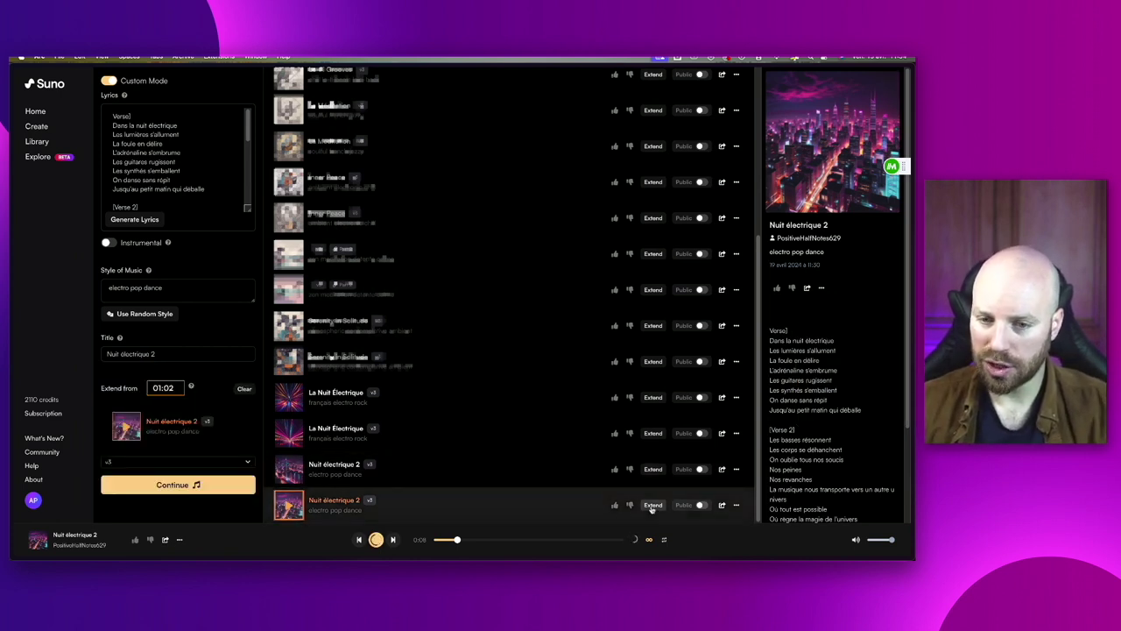
Replace all the lyrics of the extension with the text "proles".
click(149, 146)
key(super+a)
key(BackSpace)
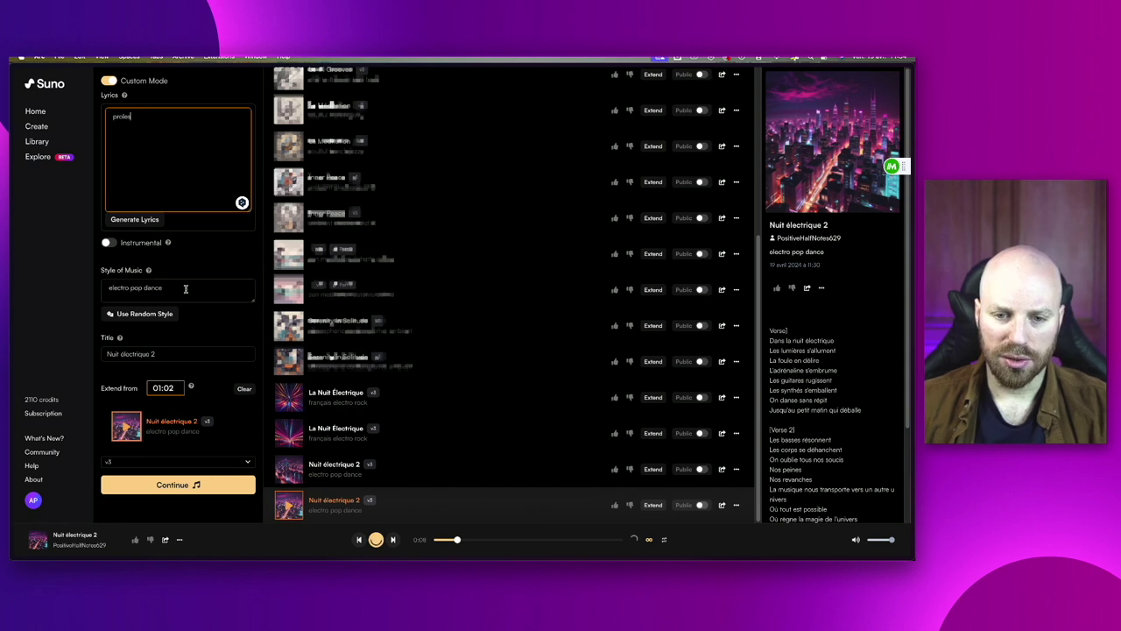
Check the extension's style of music and highlight the time from which the song is extended.
drag(184, 288, 97, 287)
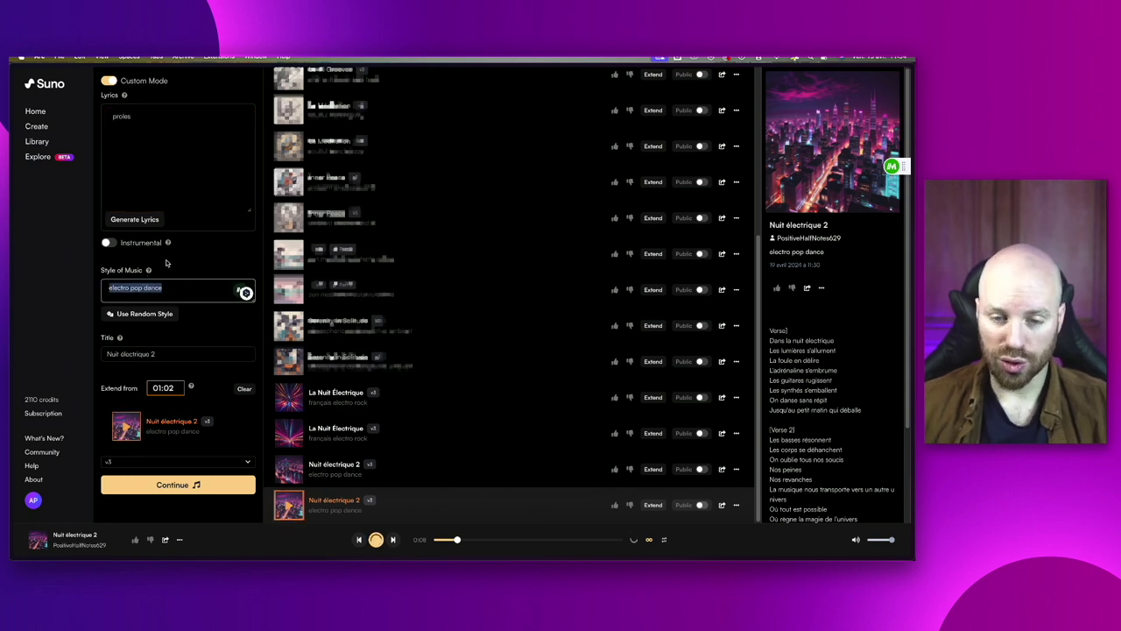
click(195, 269)
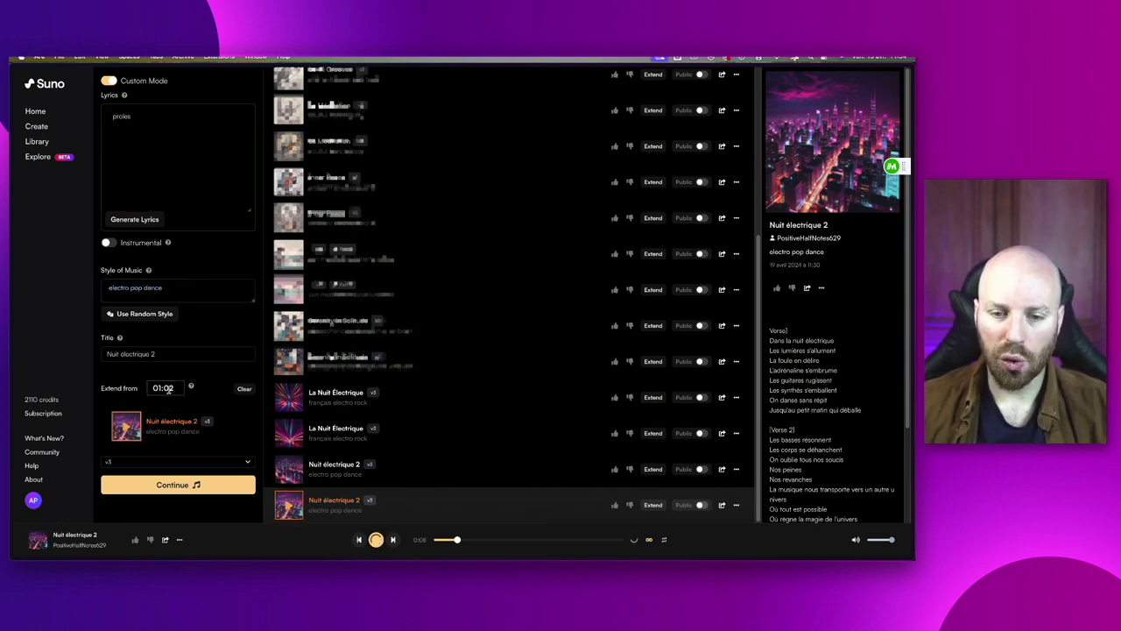
drag(153, 386, 177, 386)
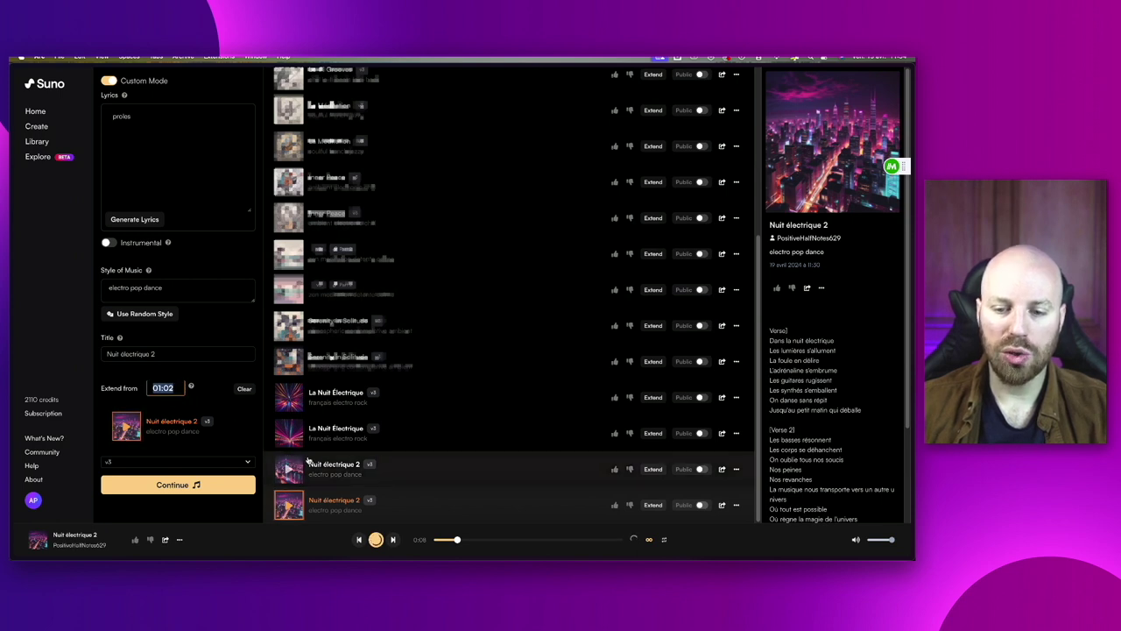